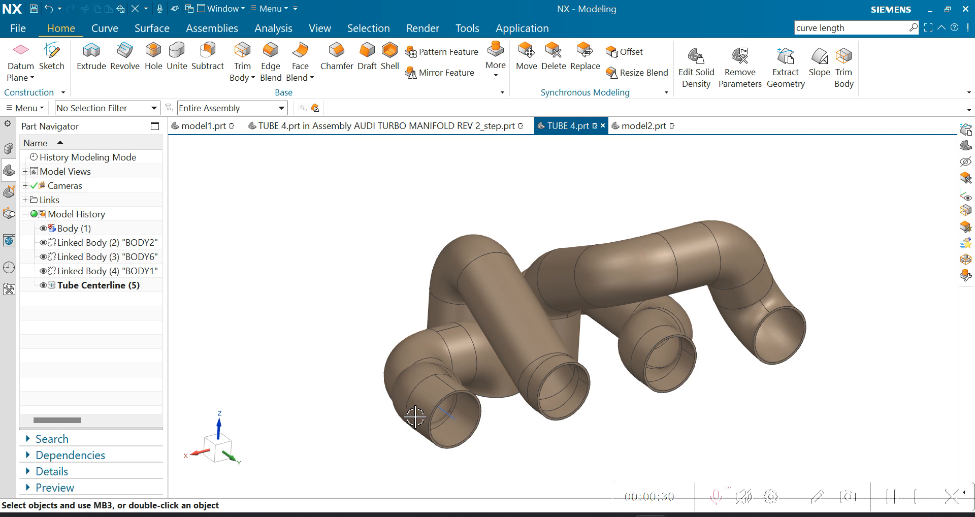
{"action": "middle_click_drag", "start_coordinate": [367, 246], "coordinate": [369, 226], "text": "shift"}
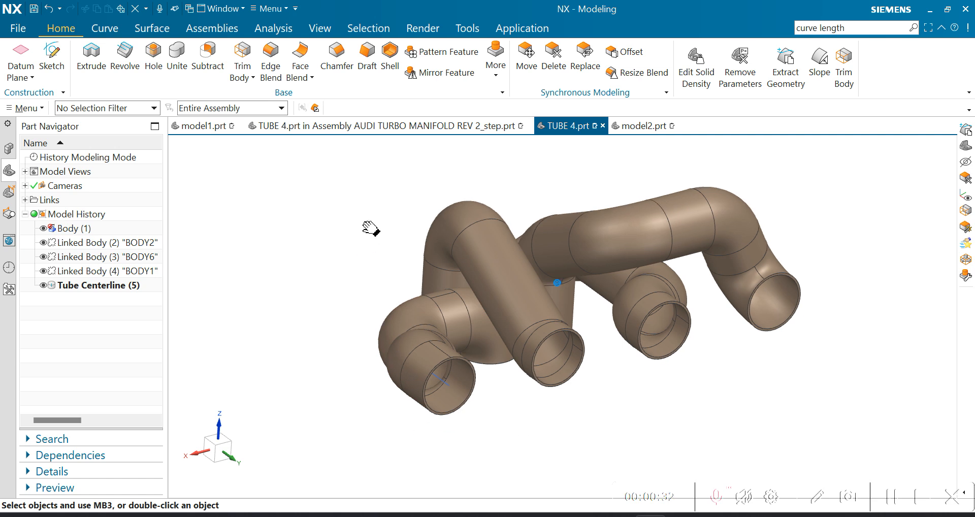
{"action": "scroll", "coordinate": [481, 372], "scroll_direction": "down", "scroll_amount": 3}
{"action": "scroll", "coordinate": [472, 383], "scroll_direction": "up", "scroll_amount": 3}
{"action": "scroll", "coordinate": [441, 432], "scroll_direction": "down", "scroll_amount": 2}
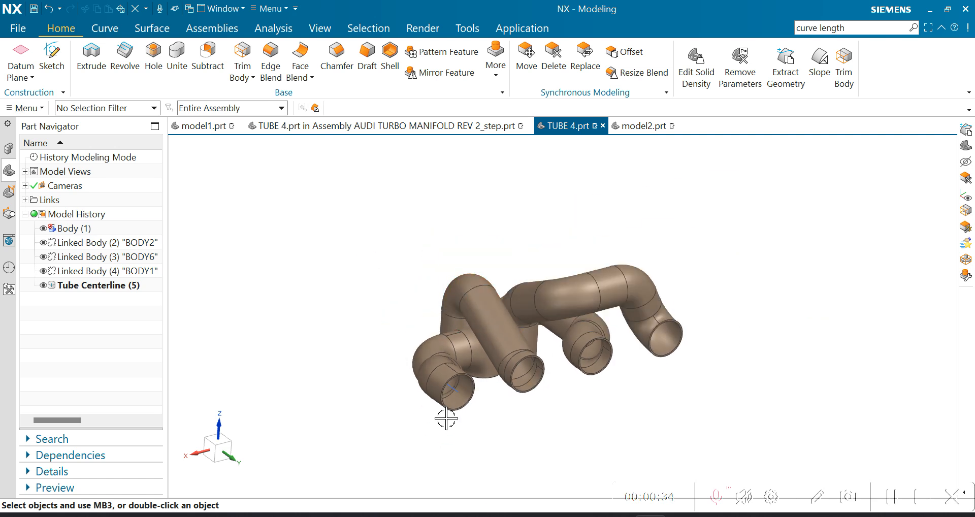
{"action": "scroll", "coordinate": [551, 337], "scroll_direction": "up", "scroll_amount": 1}
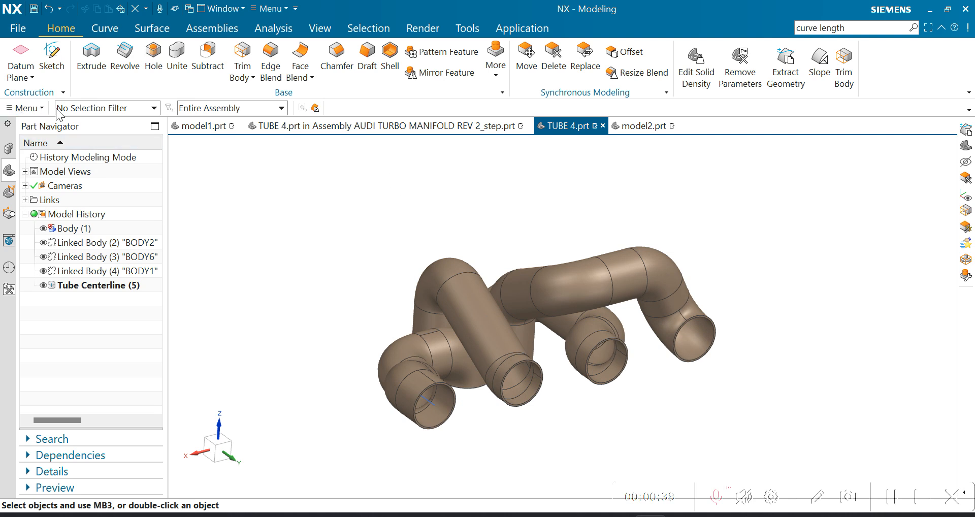
Start the Extract Virtual Curve command with the curve type set to Tube CenterLine.
{"action": "left_click", "coordinate": [31, 109]}
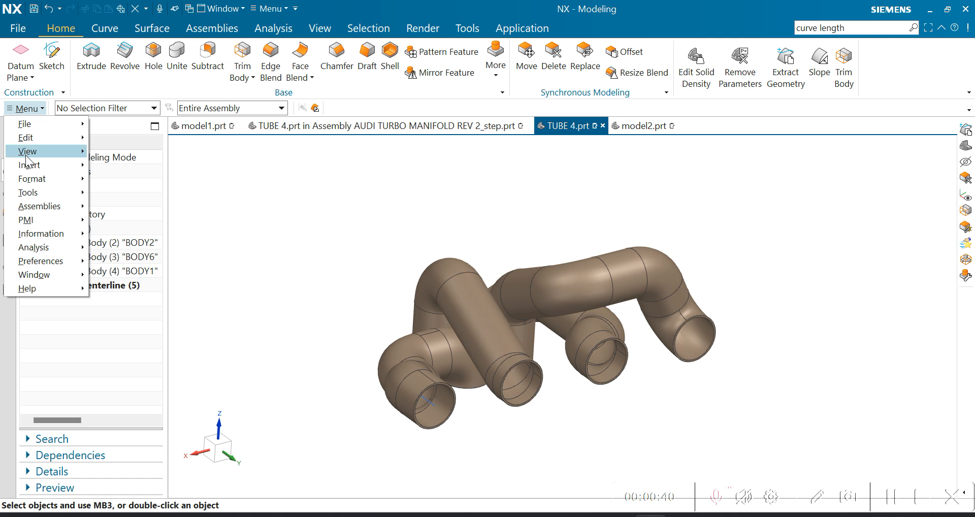
{"action": "left_click", "coordinate": [37, 166]}
{"action": "mouse_move", "coordinate": [155, 184]}
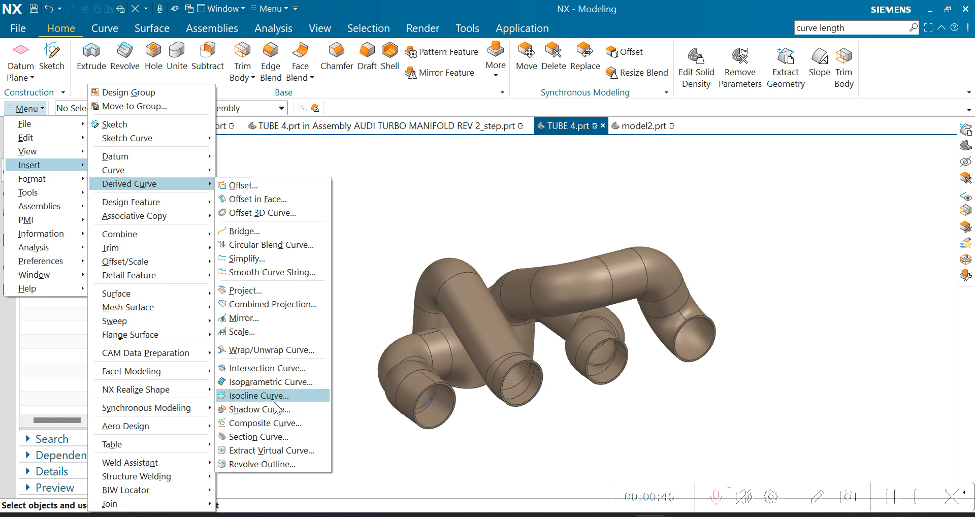
{"action": "left_click", "coordinate": [278, 451]}
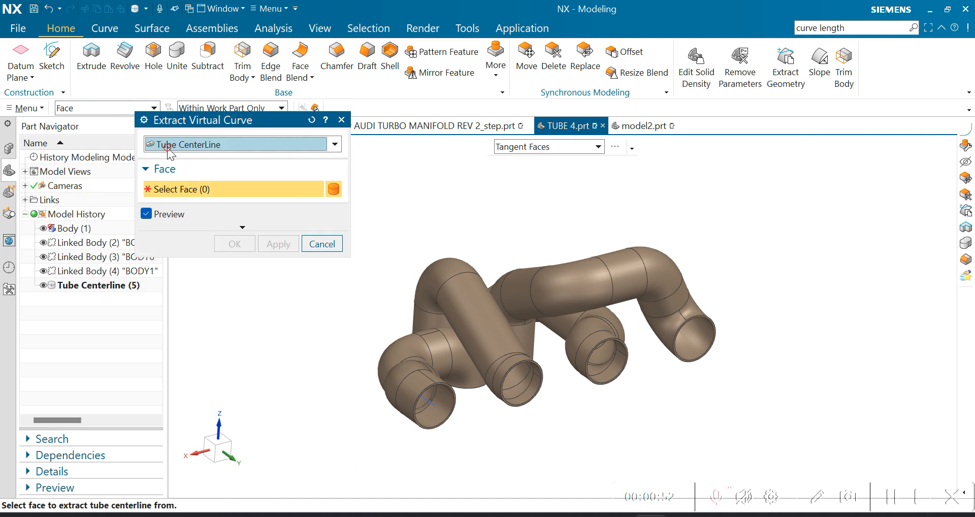
{"action": "left_click", "coordinate": [169, 145]}
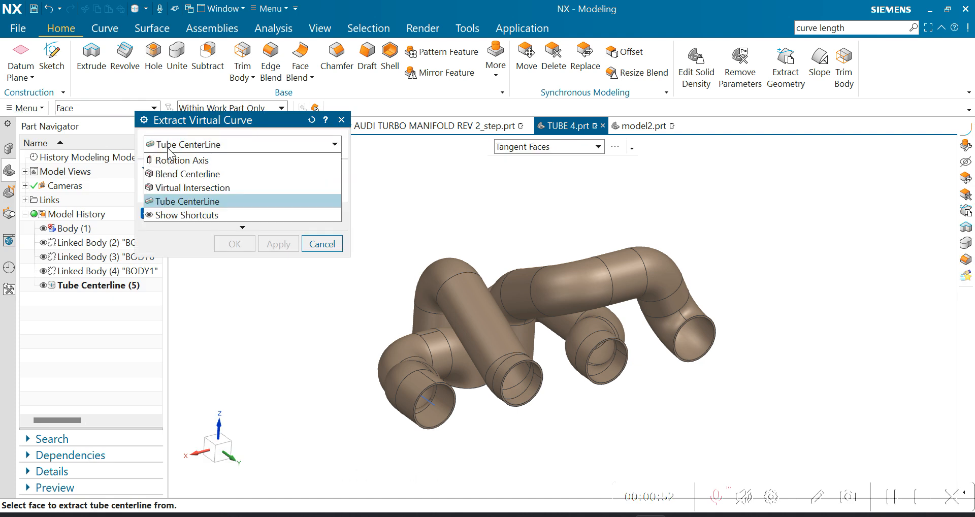
{"action": "left_click", "coordinate": [197, 203]}
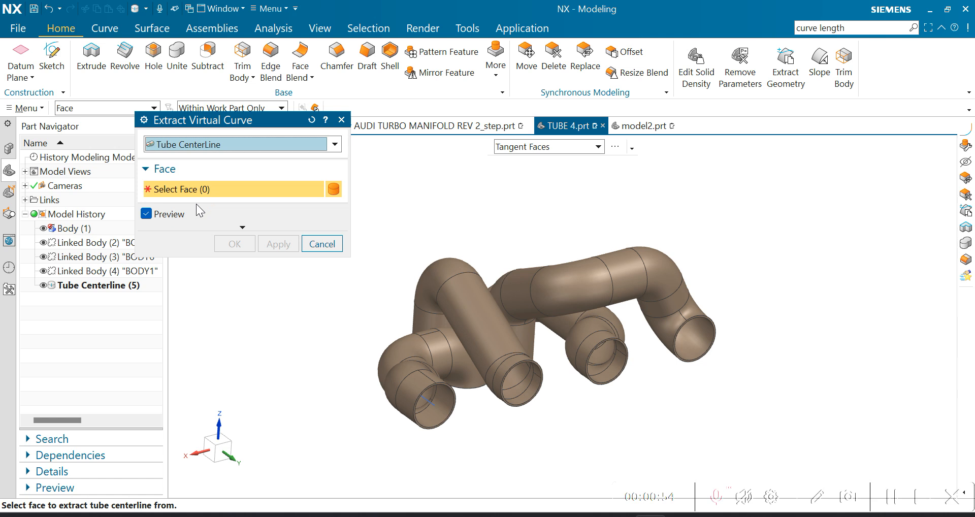
Extract the centerline of the manifold's long straight diagonal tube by selecting its outer faces with the Tangent Faces rule.
{"action": "left_click", "coordinate": [520, 147]}
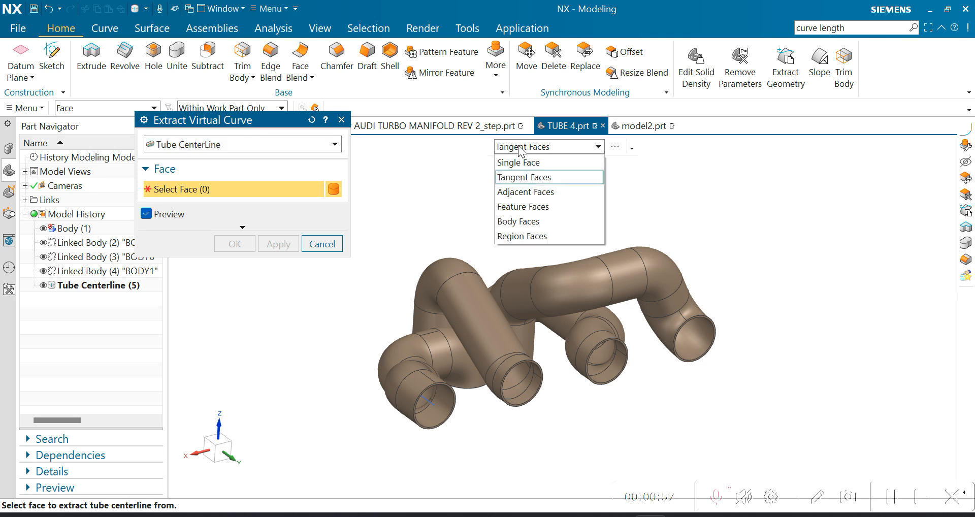
{"action": "left_click", "coordinate": [522, 177]}
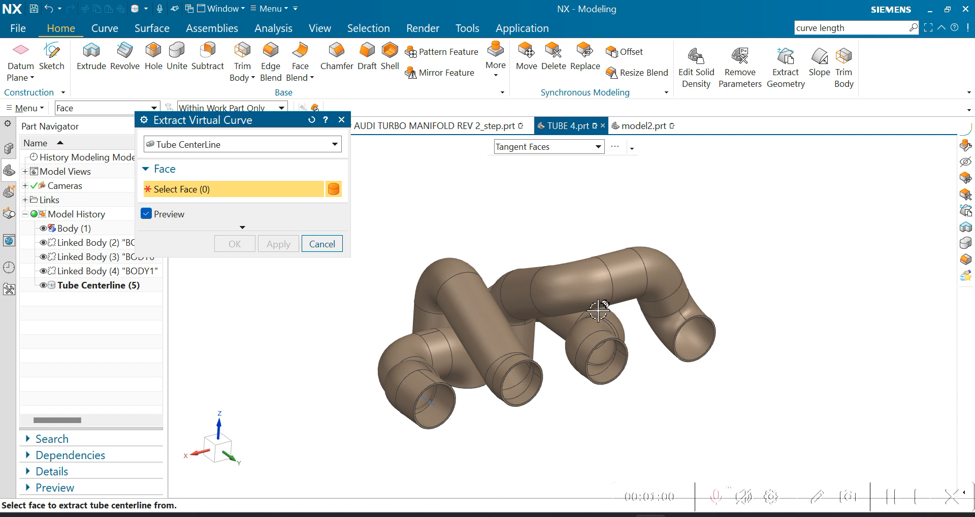
{"action": "scroll", "coordinate": [513, 358], "scroll_direction": "down", "scroll_amount": 2}
{"action": "left_click", "coordinate": [512, 349]}
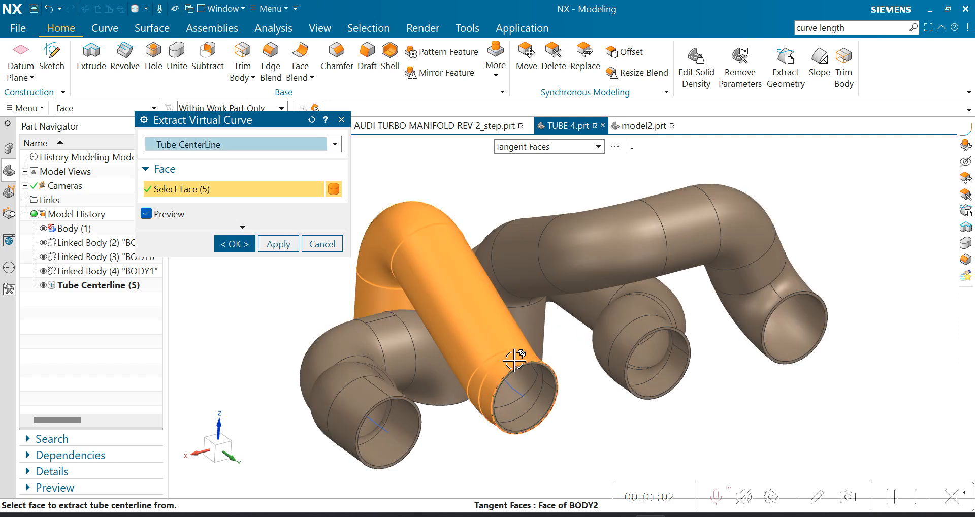
{"action": "scroll", "coordinate": [513, 313], "scroll_direction": "up", "scroll_amount": 2}
{"action": "scroll", "coordinate": [511, 335], "scroll_direction": "down", "scroll_amount": 2}
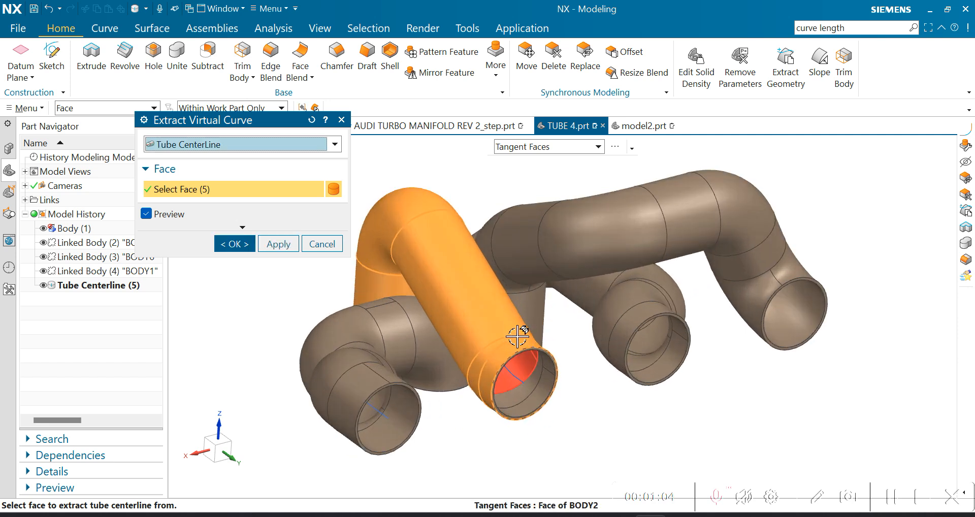
{"action": "scroll", "coordinate": [517, 338], "scroll_direction": "up", "scroll_amount": 2}
{"action": "left_click", "coordinate": [237, 244]}
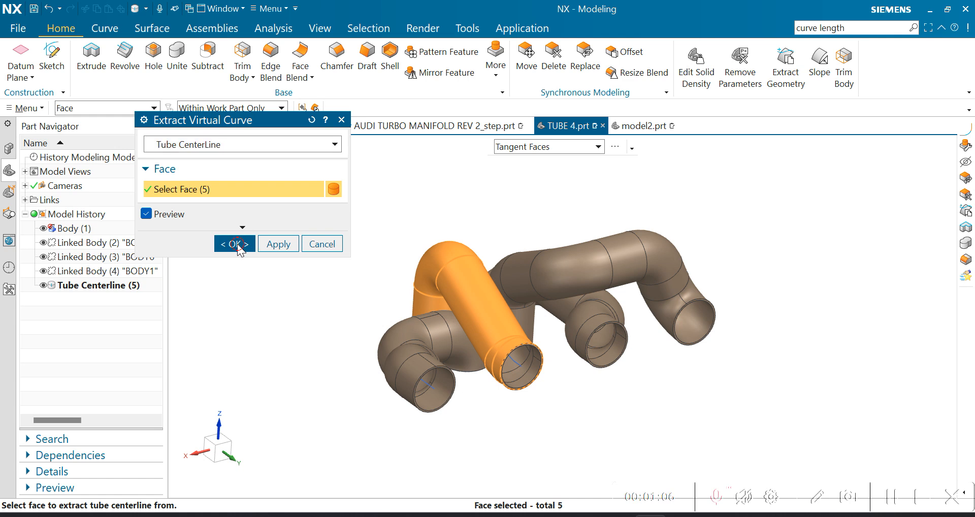
Measure the new tube centerline's total length, using the Curve filter and Tangent Curves rule, and close without saving the measurement.
{"action": "middle_click_drag", "start_coordinate": [516, 344], "coordinate": [555, 380]}
{"action": "scroll", "coordinate": [555, 380], "scroll_direction": "up", "scroll_amount": 2}
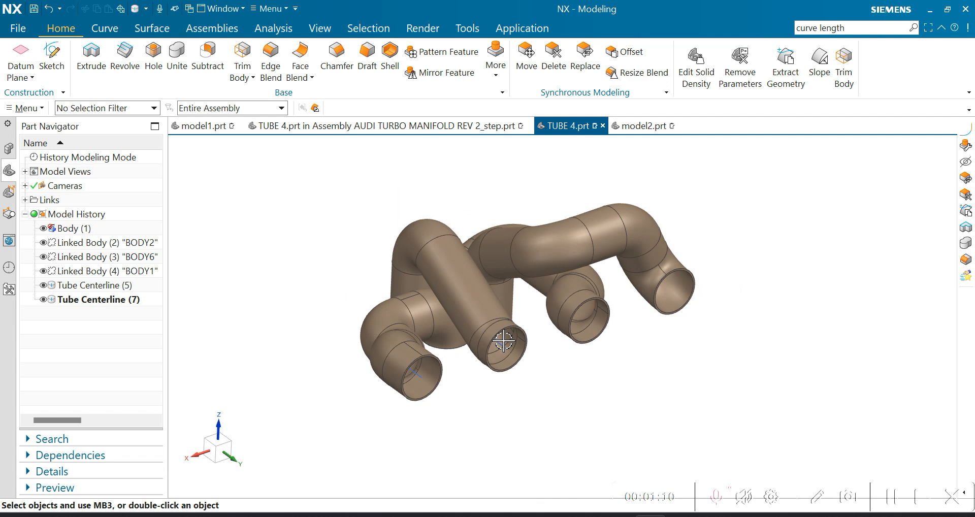
{"action": "scroll", "coordinate": [505, 337], "scroll_direction": "down", "scroll_amount": 4}
{"action": "scroll", "coordinate": [509, 348], "scroll_direction": "up", "scroll_amount": 2}
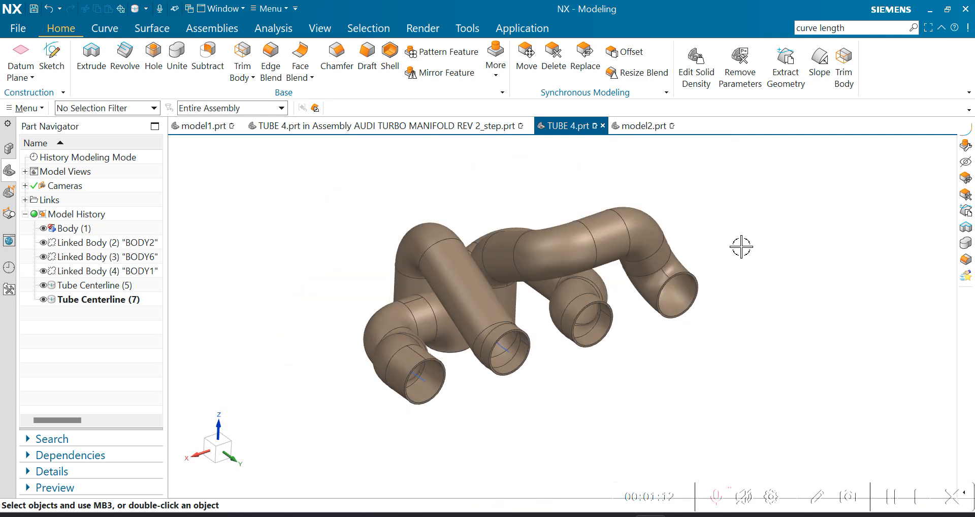
{"action": "right_click", "coordinate": [743, 222]}
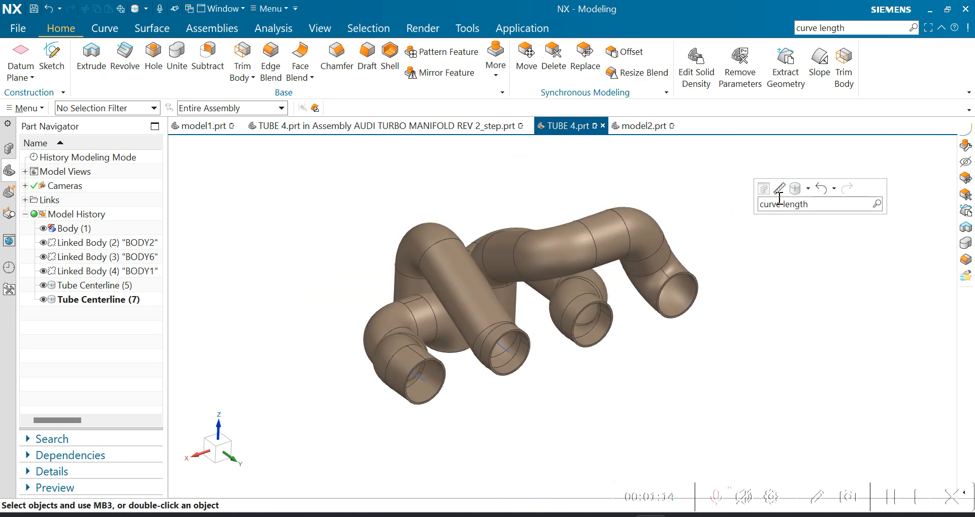
{"action": "left_click", "coordinate": [779, 192]}
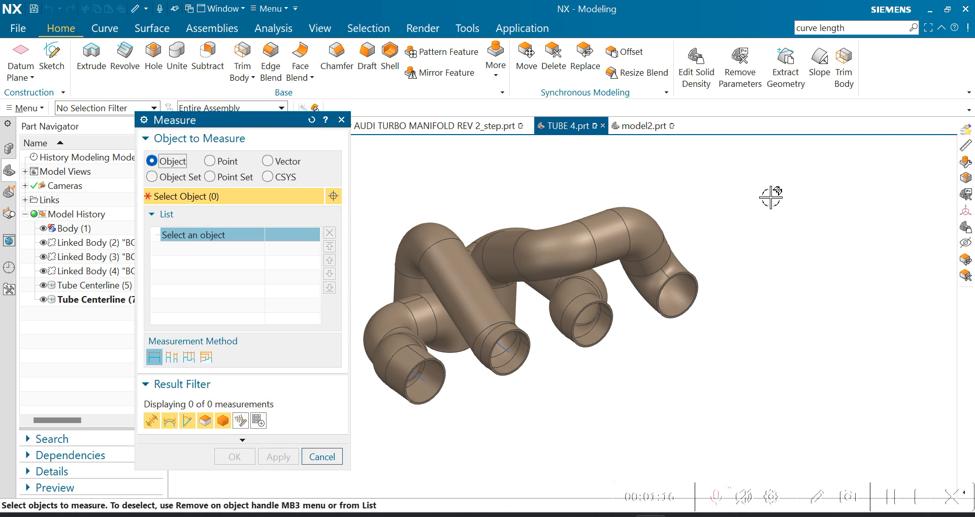
{"action": "left_click", "coordinate": [99, 108]}
{"action": "left_click", "coordinate": [75, 159]}
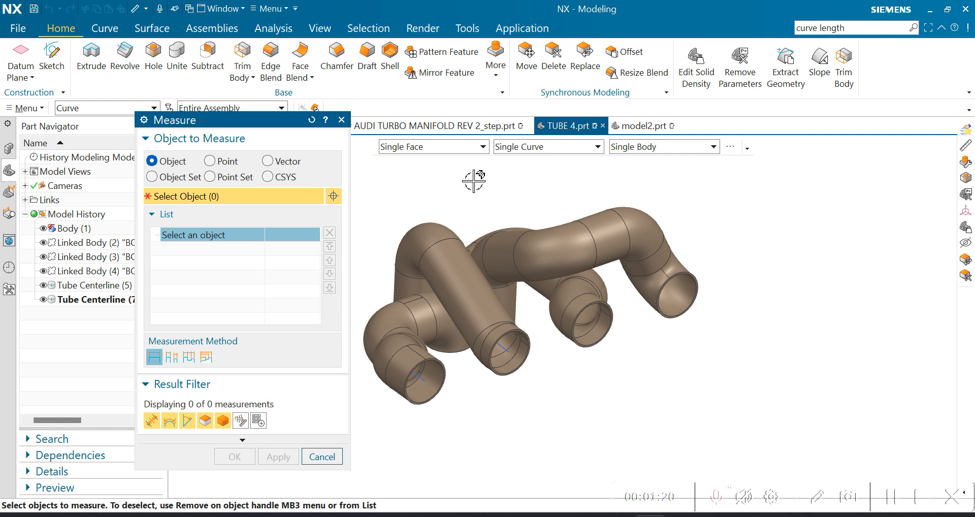
{"action": "left_click", "coordinate": [532, 149]}
{"action": "left_click", "coordinate": [528, 192]}
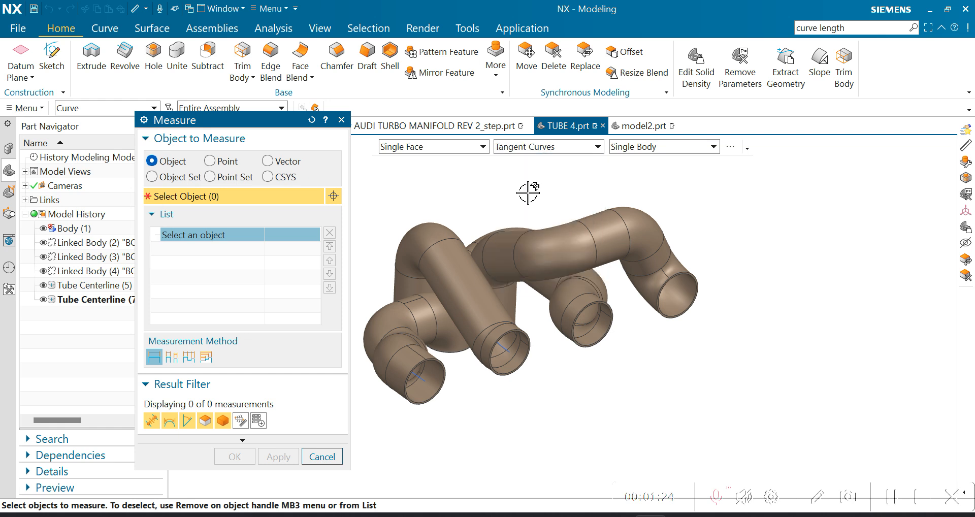
{"action": "left_click", "coordinate": [507, 349]}
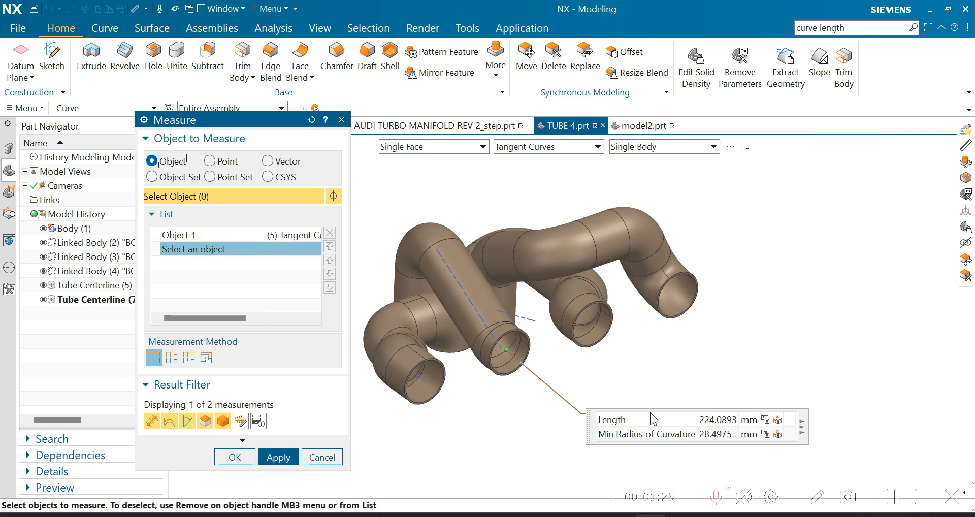
{"action": "left_click_drag", "start_coordinate": [590, 435], "coordinate": [595, 400]}
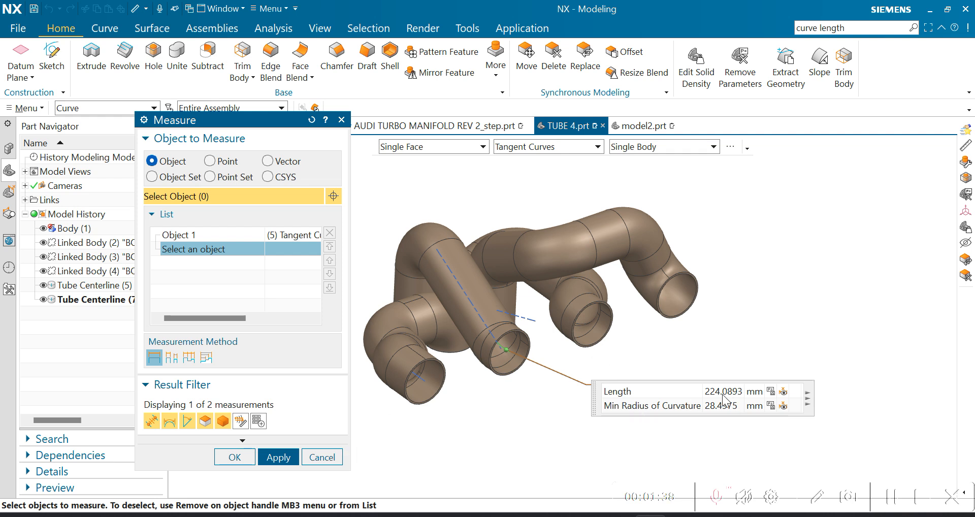
{"action": "left_click", "coordinate": [315, 458]}
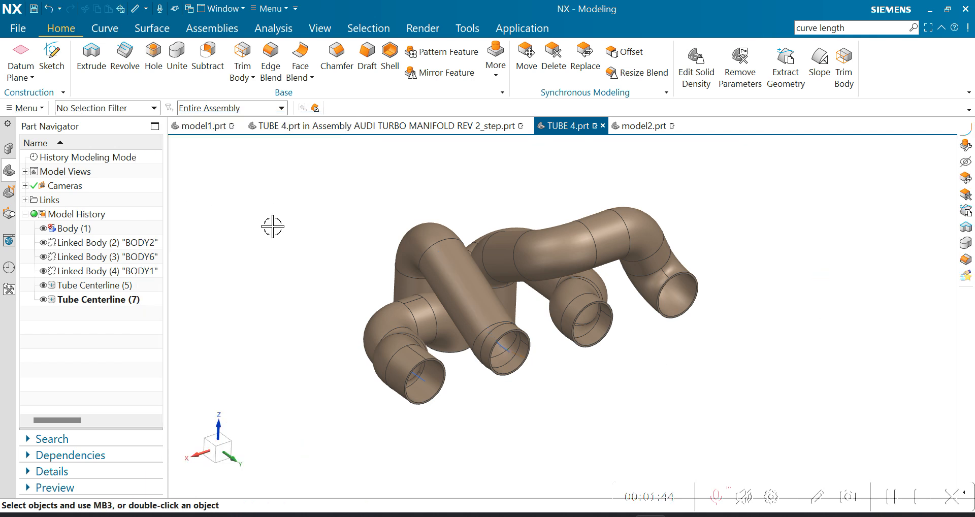
Open the Curve Length command and reset its settings to their defaults.
{"action": "left_click", "coordinate": [34, 109]}
{"action": "mouse_move", "coordinate": [28, 140]}
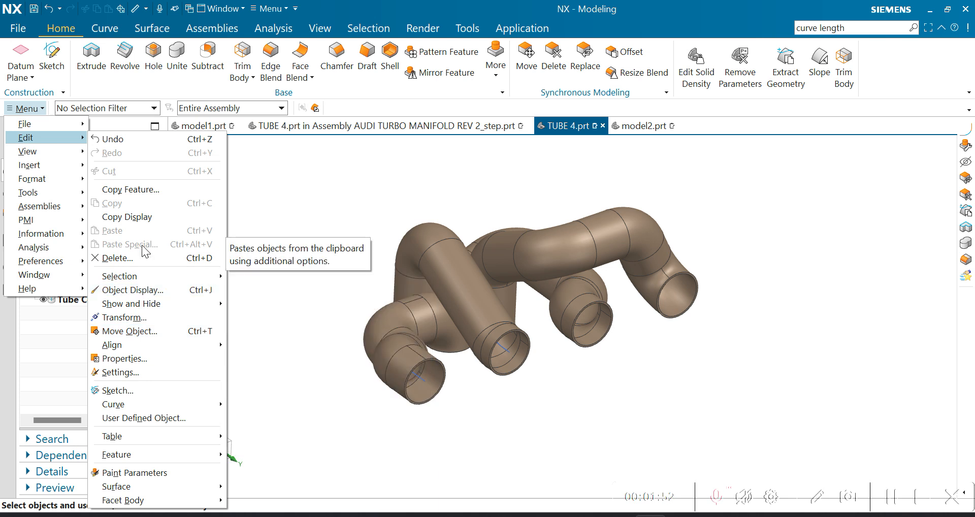
{"action": "mouse_move", "coordinate": [138, 403]}
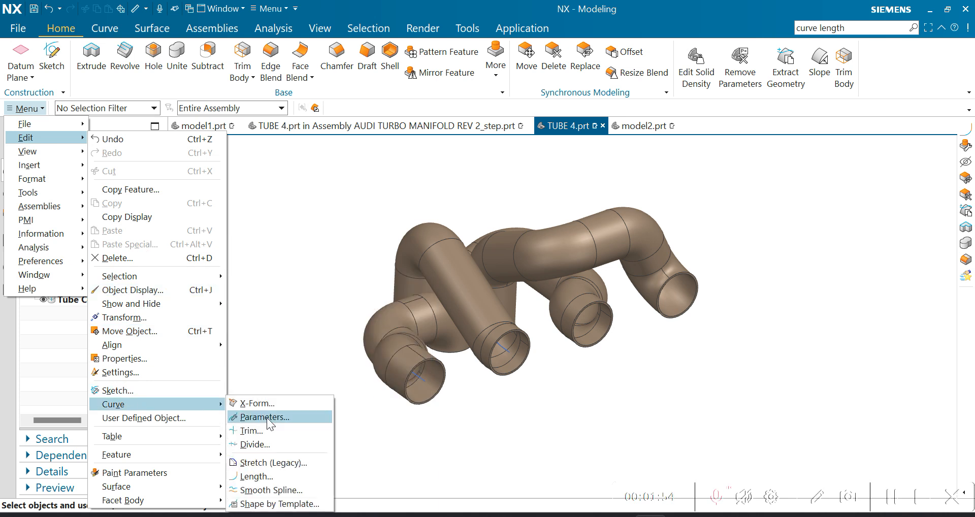
{"action": "left_click", "coordinate": [256, 478]}
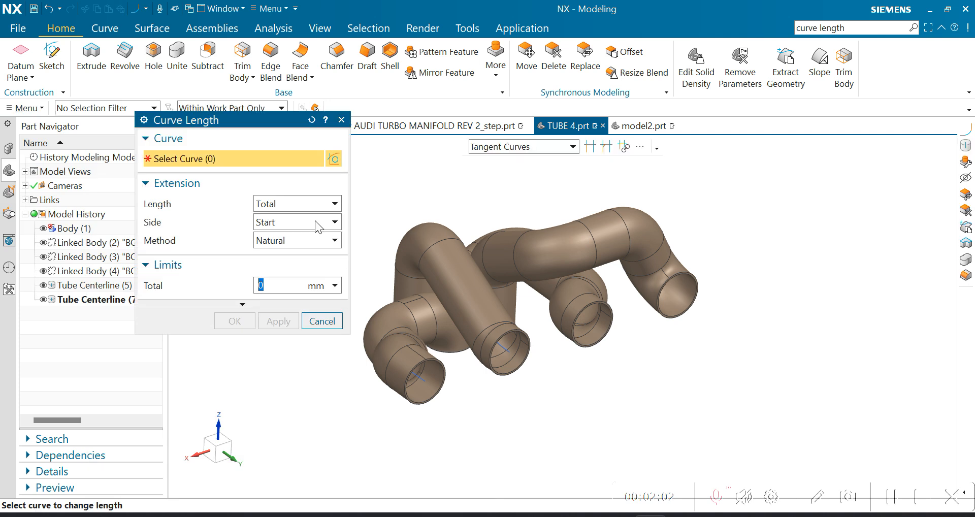
{"action": "left_click_drag", "start_coordinate": [191, 130], "coordinate": [172, 168]}
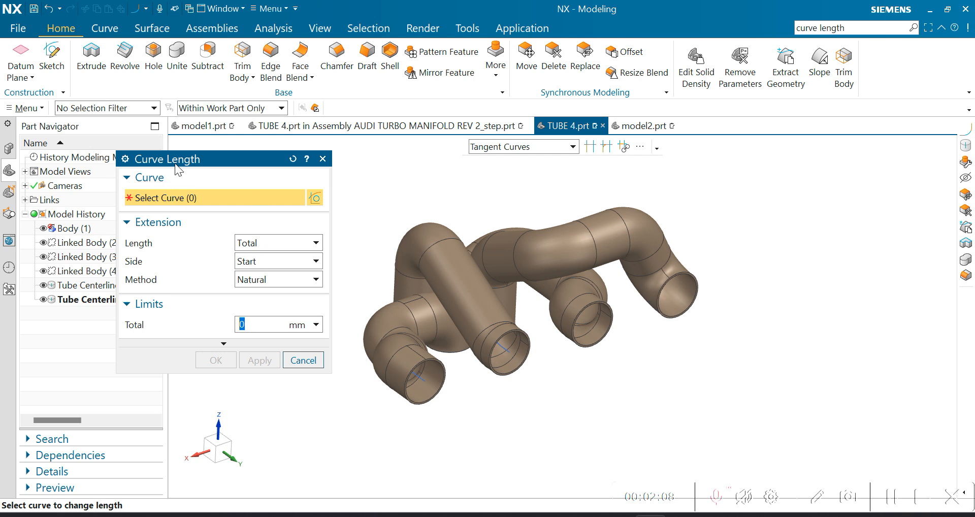
{"action": "mouse_move", "coordinate": [202, 166]}
{"action": "left_mouse_down"}
{"action": "mouse_move", "coordinate": [226, 159]}
{"action": "mouse_move", "coordinate": [218, 163]}
{"action": "left_mouse_up"}
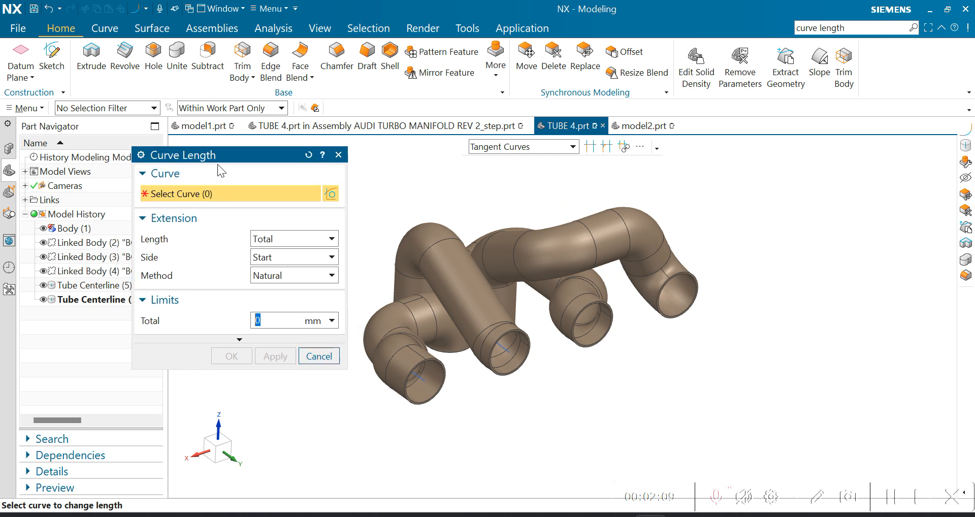
{"action": "left_click", "coordinate": [308, 154]}
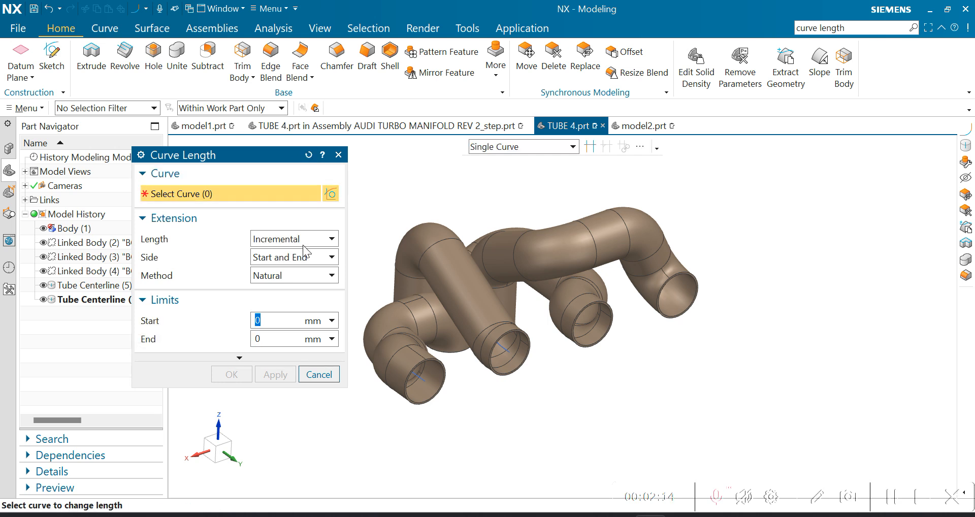
{"action": "left_click_drag", "start_coordinate": [199, 155], "coordinate": [179, 135]}
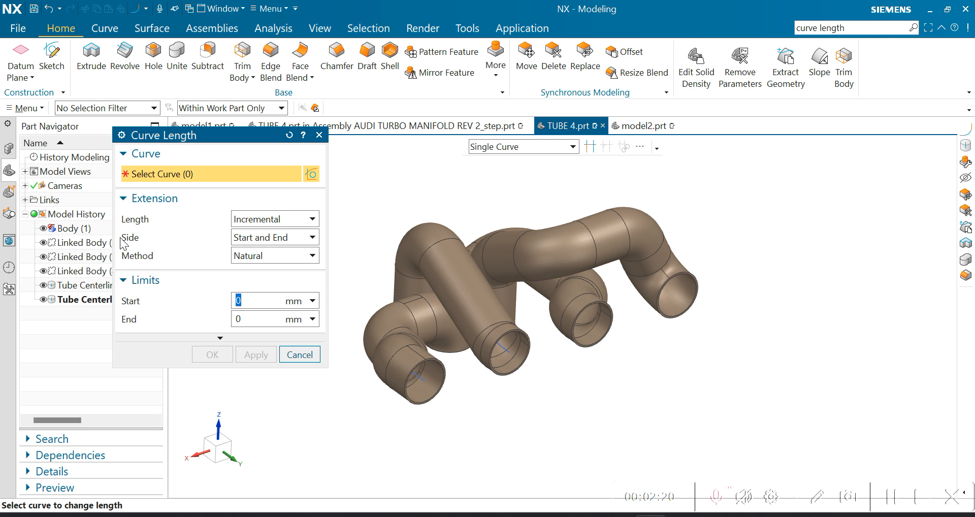
Set the Curve Length extension to Total and select the diagonal tube's whole centerline with the Tangent Curves rule.
{"action": "left_click", "coordinate": [278, 223]}
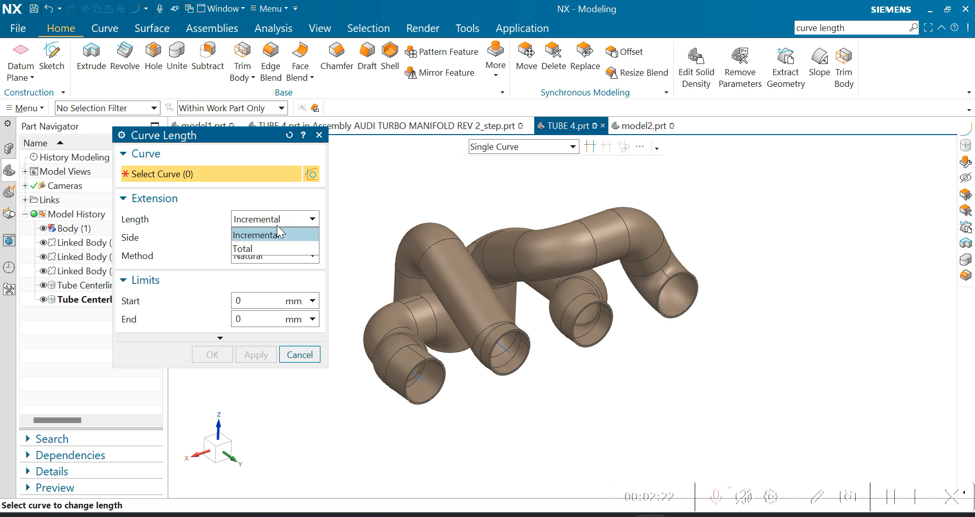
{"action": "left_click", "coordinate": [251, 248]}
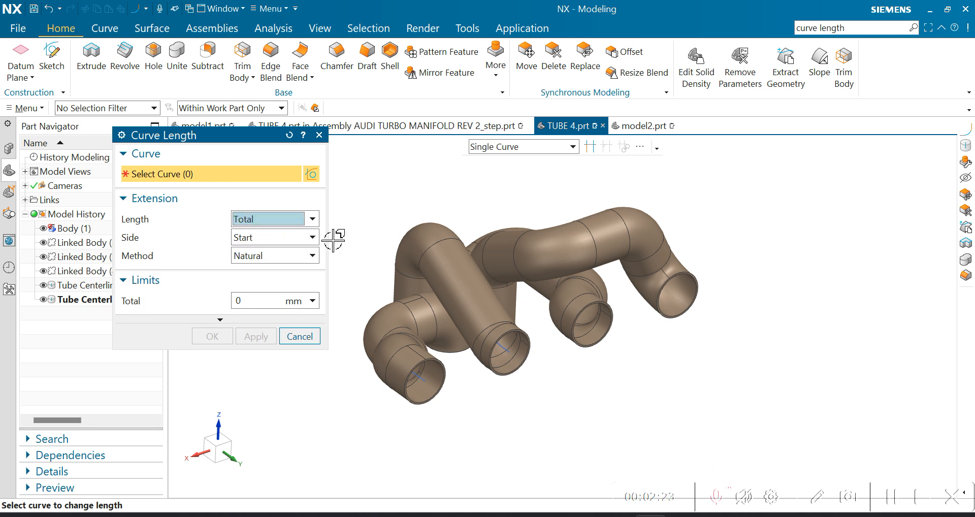
{"action": "left_click", "coordinate": [472, 147]}
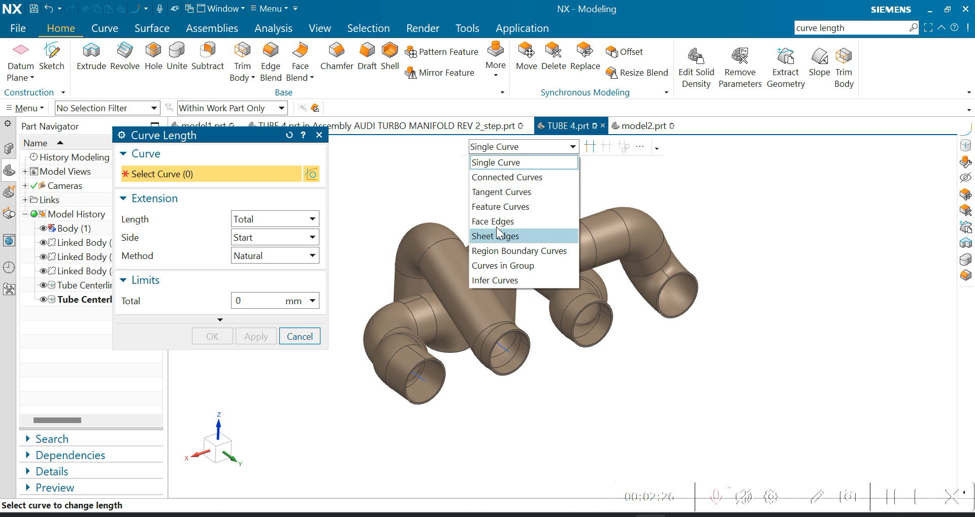
{"action": "left_click", "coordinate": [502, 192]}
{"action": "scroll", "coordinate": [503, 358], "scroll_direction": "down", "scroll_amount": 2}
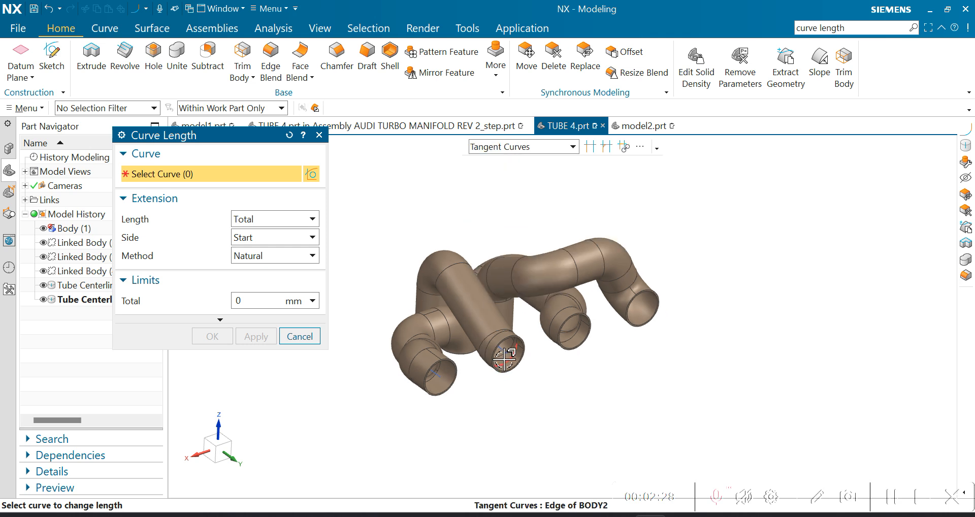
{"action": "scroll", "coordinate": [502, 358], "scroll_direction": "up", "scroll_amount": 3}
{"action": "left_click", "coordinate": [511, 346]}
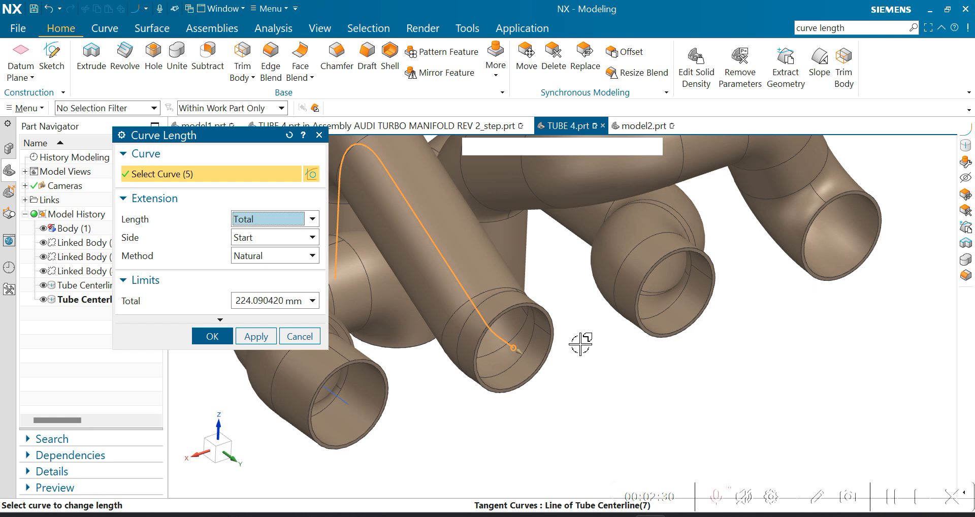
{"action": "scroll", "coordinate": [580, 344], "scroll_direction": "down", "scroll_amount": 3}
{"action": "middle_click_drag", "start_coordinate": [620, 366], "coordinate": [413, 384]}
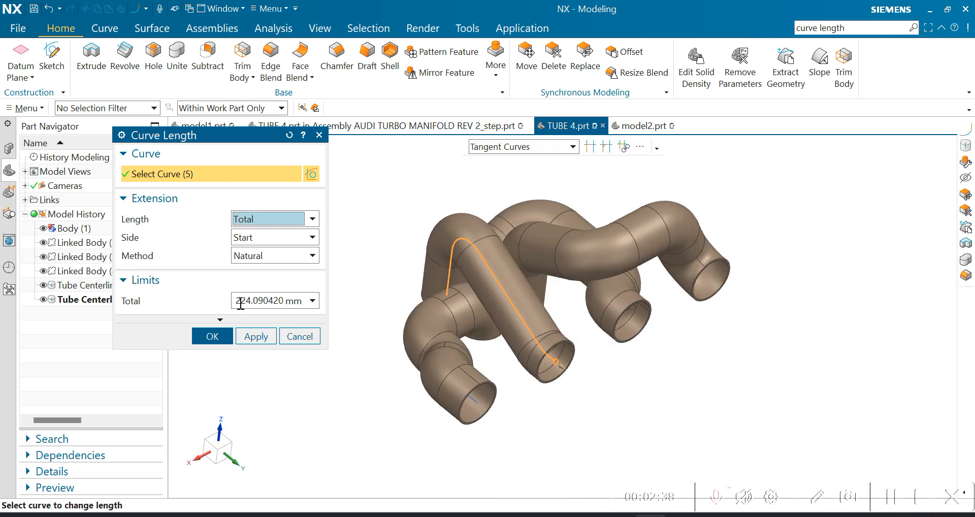
Check the diagonal tube centerline's total length in the Curve Length settings and cancel the command.
{"action": "double_click", "coordinate": [238, 301]}
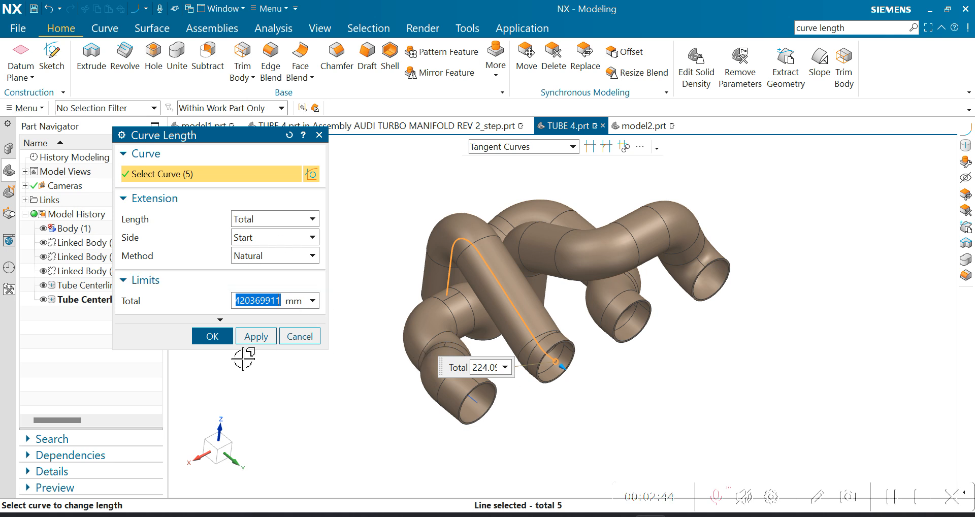
{"action": "left_click", "coordinate": [299, 336]}
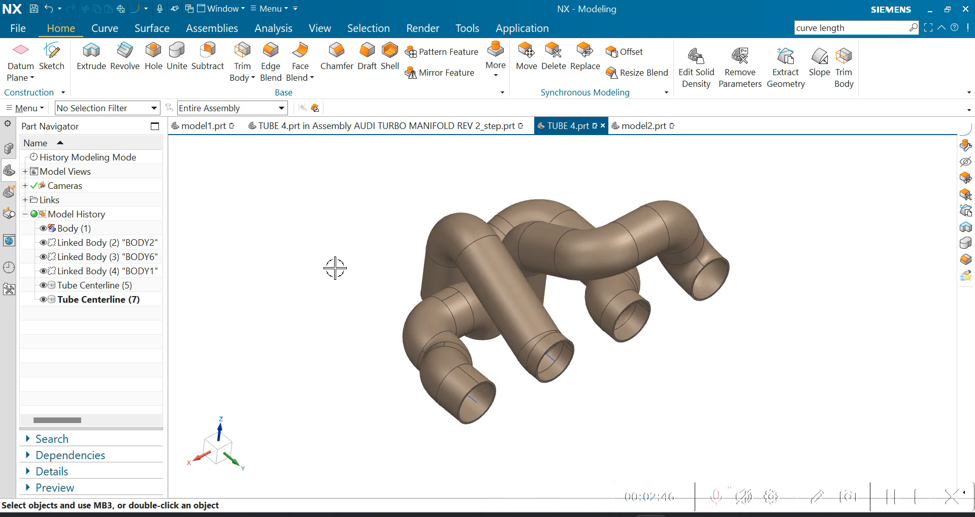
{"action": "scroll", "coordinate": [774, 266], "scroll_direction": "down", "scroll_amount": 3}
{"action": "scroll", "coordinate": [811, 249], "scroll_direction": "up", "scroll_amount": 2}
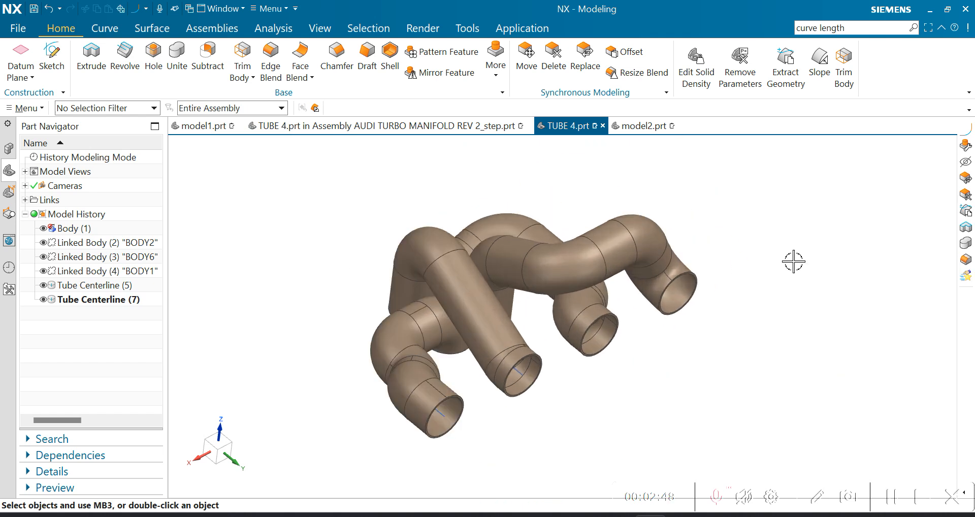
{"action": "middle_click_drag", "start_coordinate": [794, 263], "coordinate": [559, 315]}
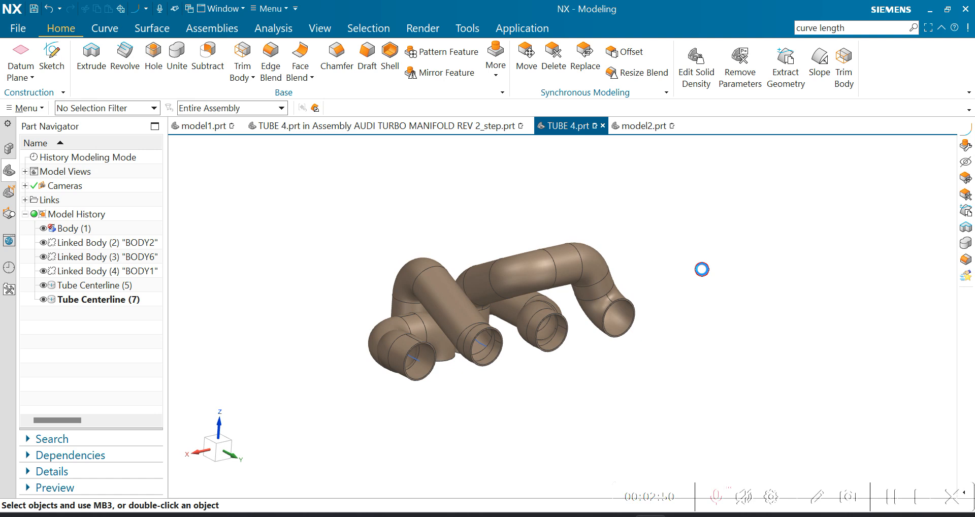
{"action": "scroll", "coordinate": [701, 269], "scroll_direction": "up", "scroll_amount": 3}
Switch to the model2.prt part and start the Routing Electrical application.
{"action": "left_click", "coordinate": [638, 127]}
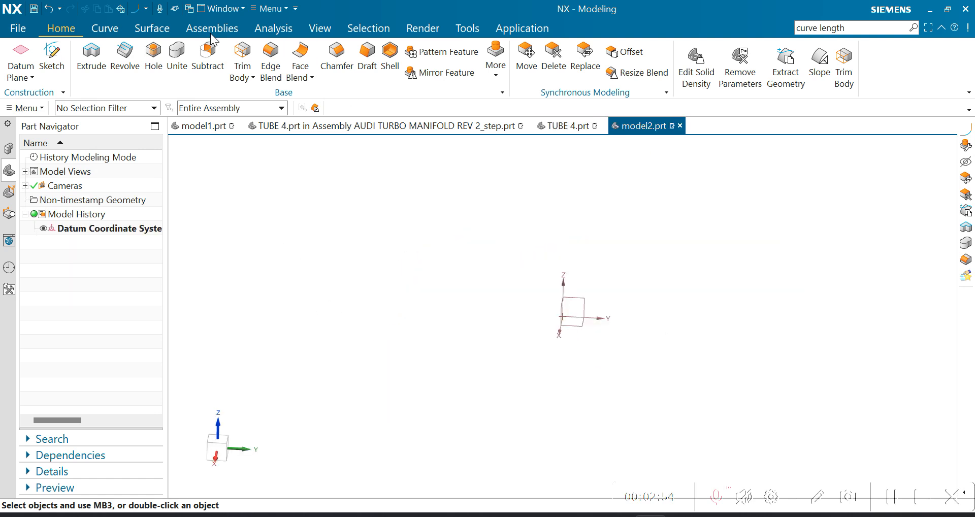
{"action": "left_click", "coordinate": [507, 29]}
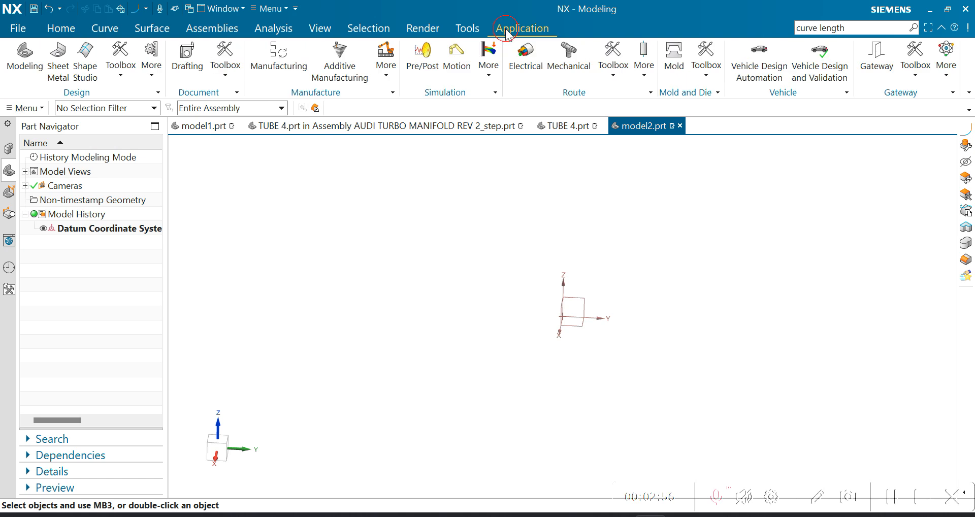
{"action": "left_click", "coordinate": [526, 56]}
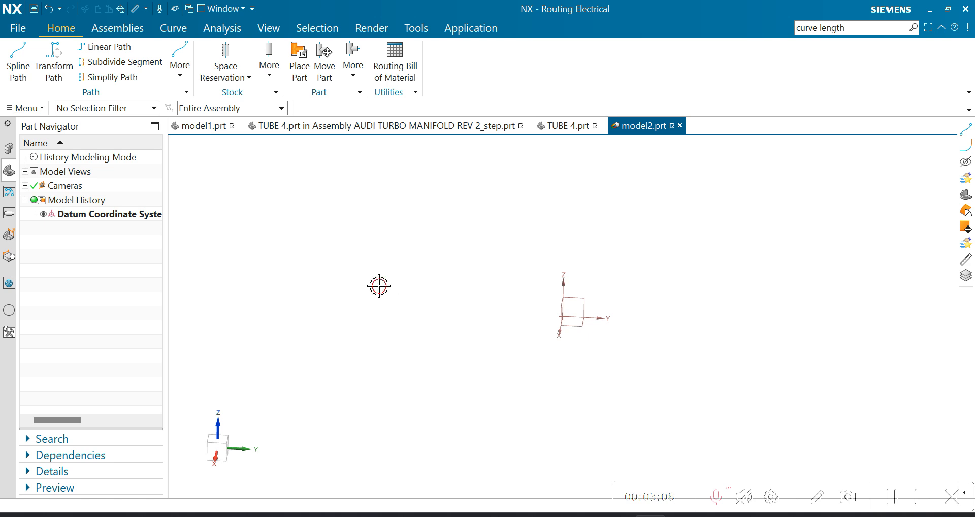
Create an arched spline path about 413 mm long through three freely placed points, with circular stock of 20 mm diameter.
{"action": "middle_click_drag", "start_coordinate": [391, 331], "coordinate": [595, 376]}
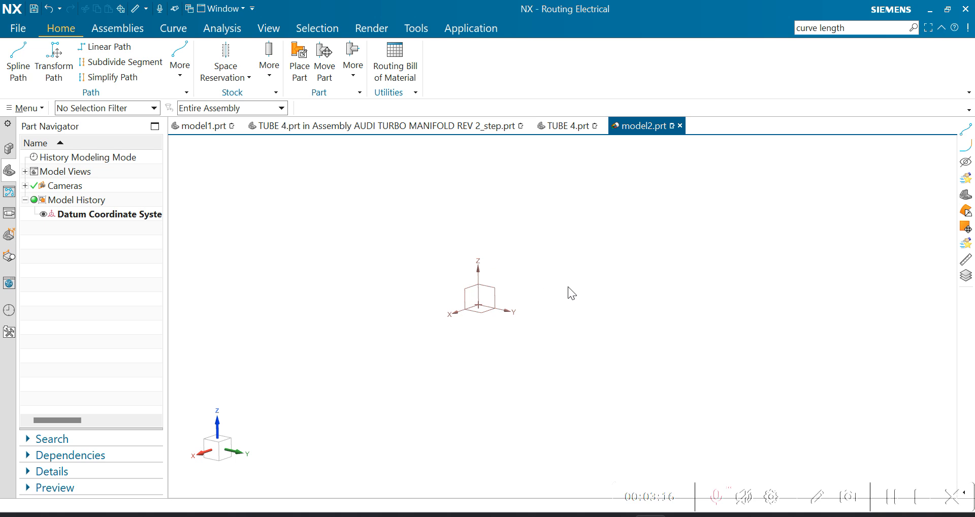
{"action": "left_click", "coordinate": [18, 65]}
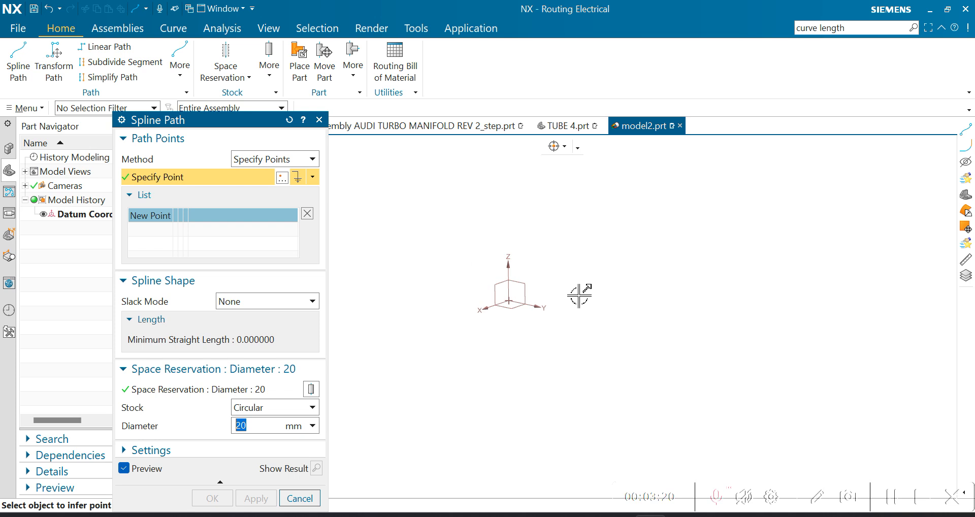
{"action": "left_click", "coordinate": [367, 357]}
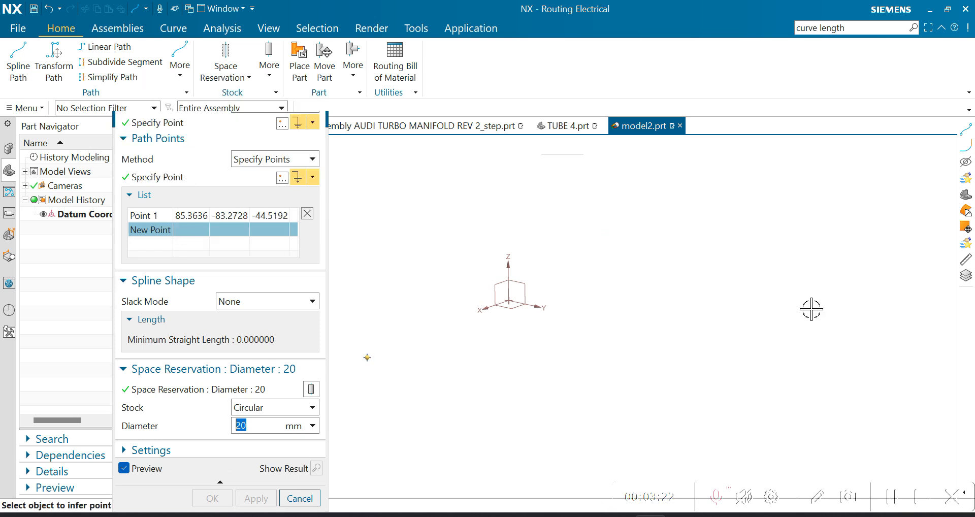
{"action": "left_click", "coordinate": [809, 329]}
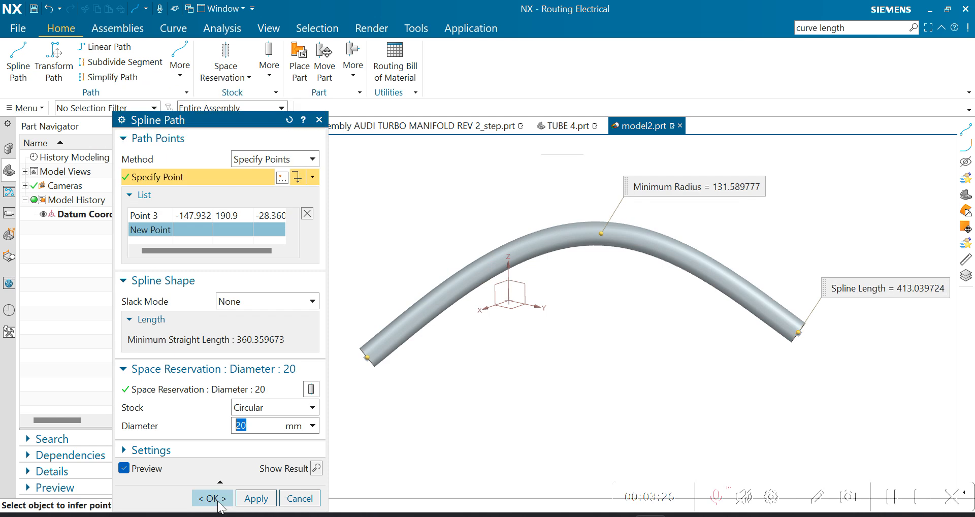
{"action": "left_click", "coordinate": [212, 499]}
{"action": "scroll", "coordinate": [460, 246], "scroll_direction": "down", "scroll_amount": 1}
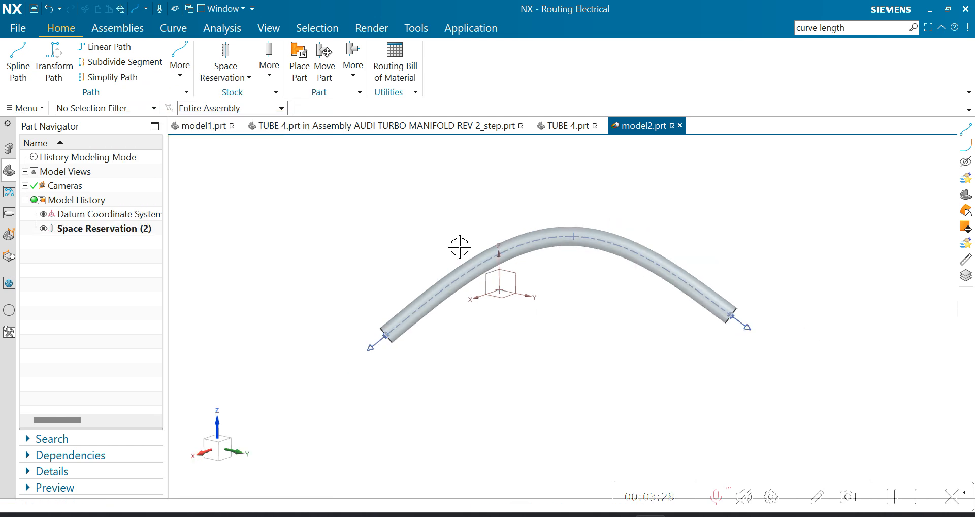
Reopen the spline path for editing to check its spline length and minimum radius, and cancel without changes.
{"action": "middle_click_drag", "start_coordinate": [460, 246], "coordinate": [585, 300]}
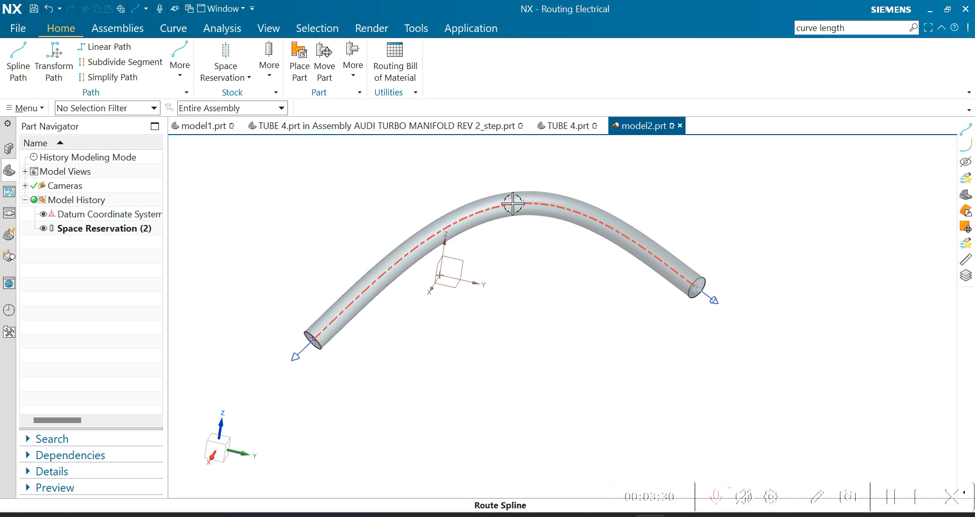
{"action": "left_click", "coordinate": [512, 203]}
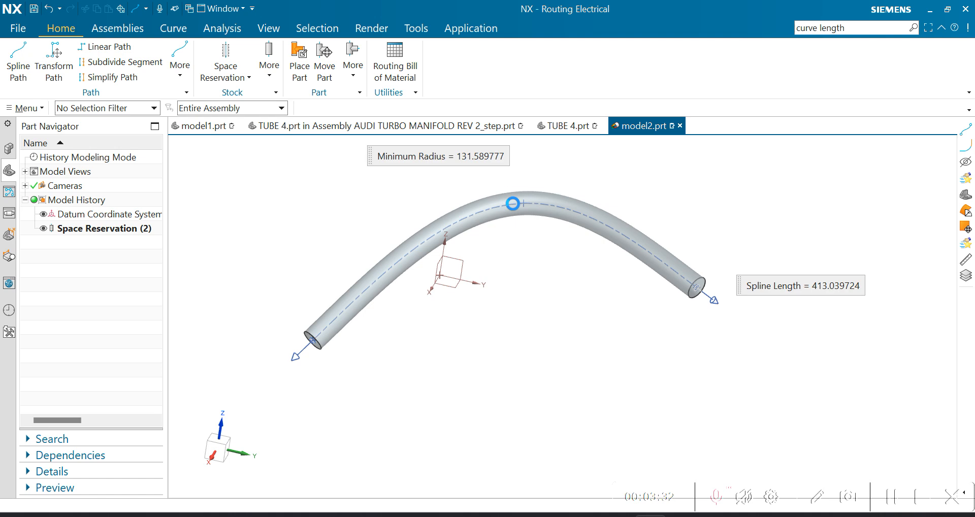
{"action": "double_click", "coordinate": [512, 203]}
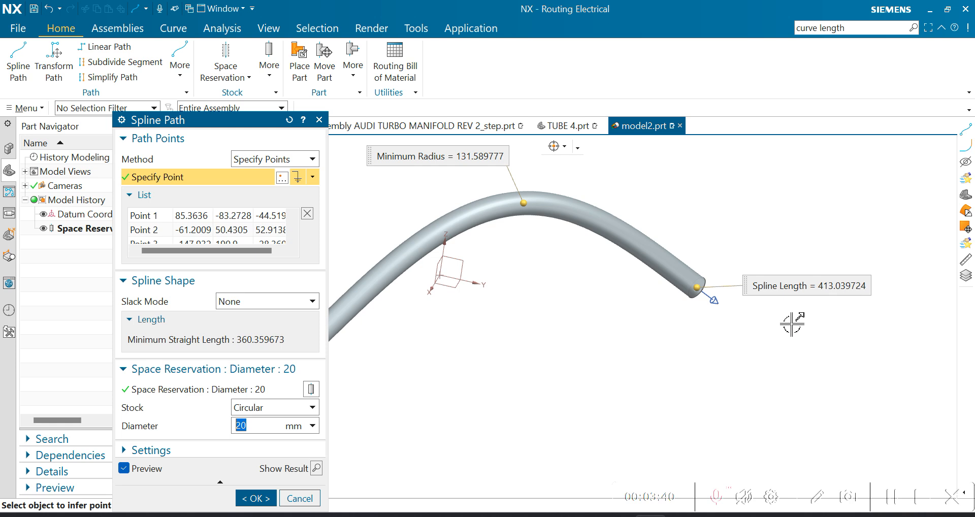
{"action": "left_click", "coordinate": [299, 498]}
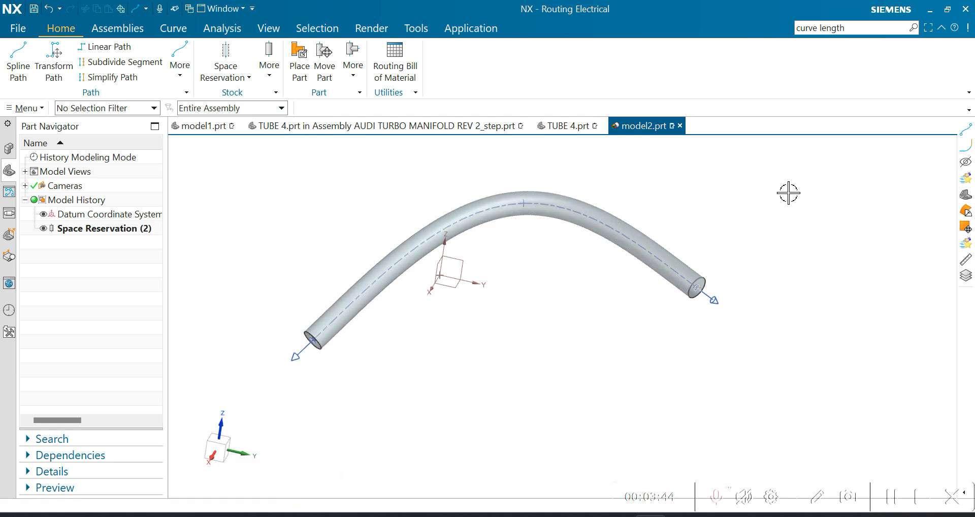
Measure the route spline's length with the Tangent Curves rule and close without saving the measurement.
{"action": "left_click", "coordinate": [817, 178]}
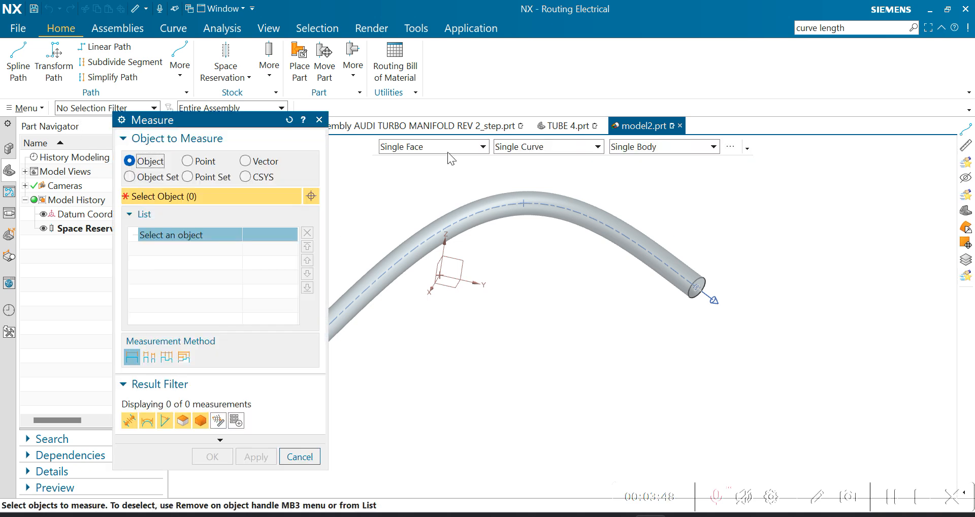
{"action": "left_click", "coordinate": [529, 151]}
{"action": "left_click", "coordinate": [519, 192]}
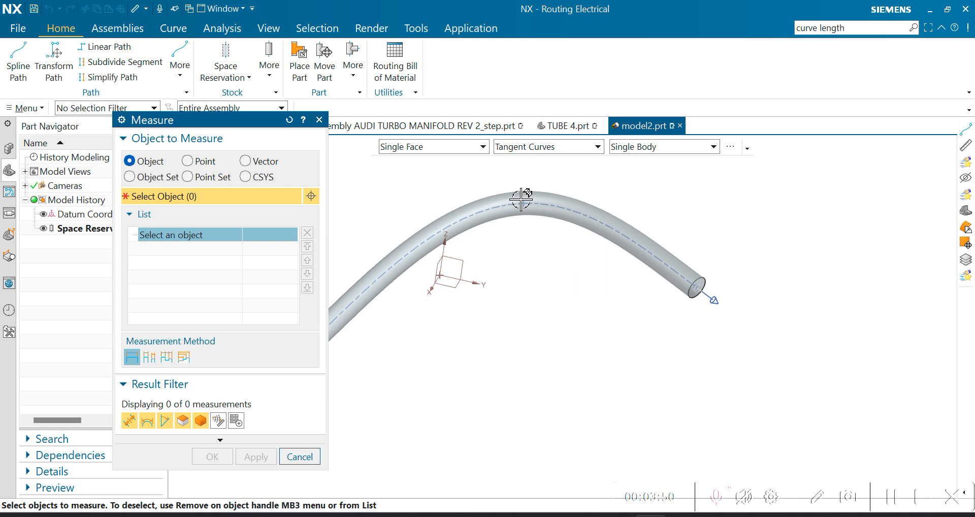
{"action": "left_click", "coordinate": [660, 264]}
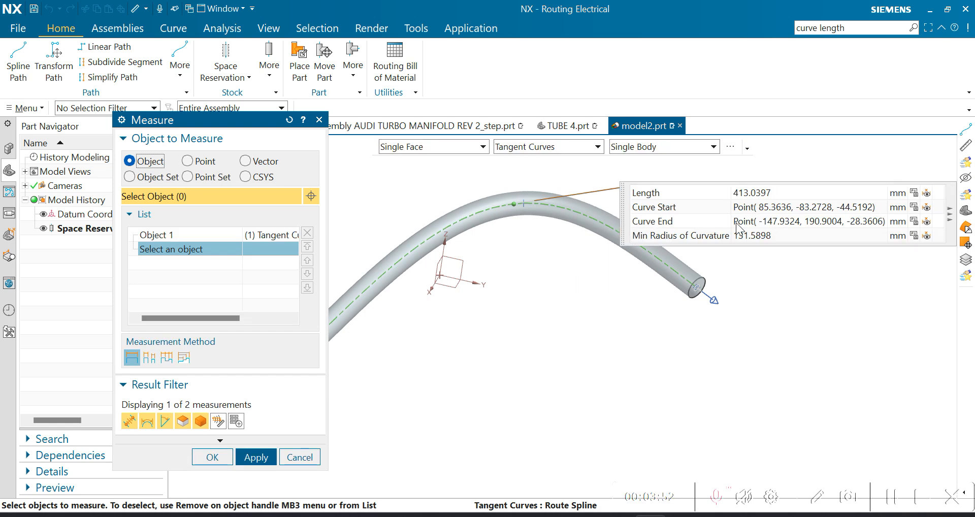
{"action": "left_click", "coordinate": [303, 460]}
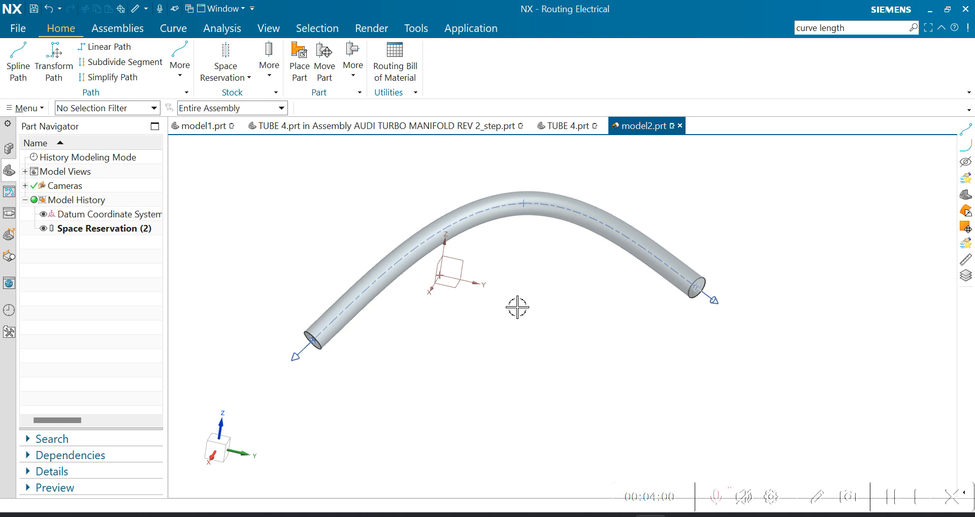
{"action": "middle_click_drag", "start_coordinate": [553, 305], "coordinate": [551, 327]}
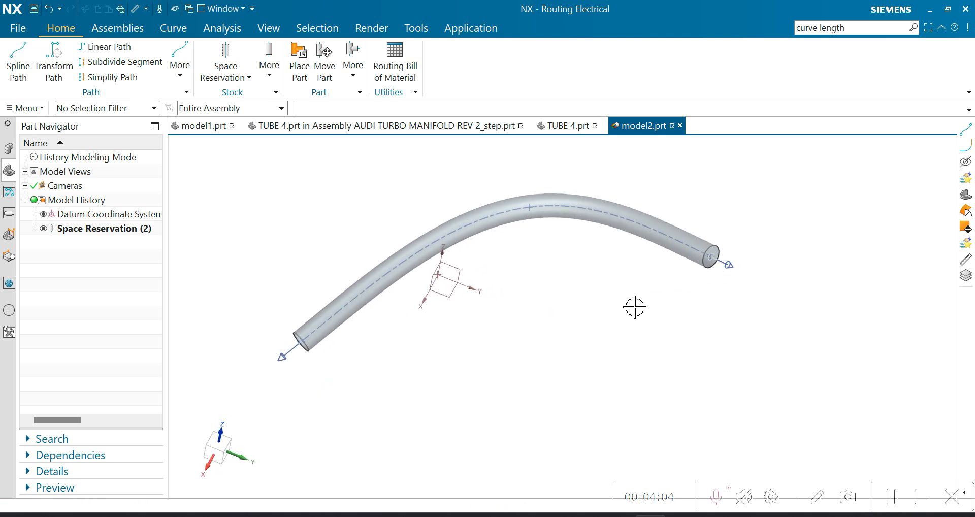
{"action": "middle_click_drag", "start_coordinate": [470, 350], "coordinate": [497, 361]}
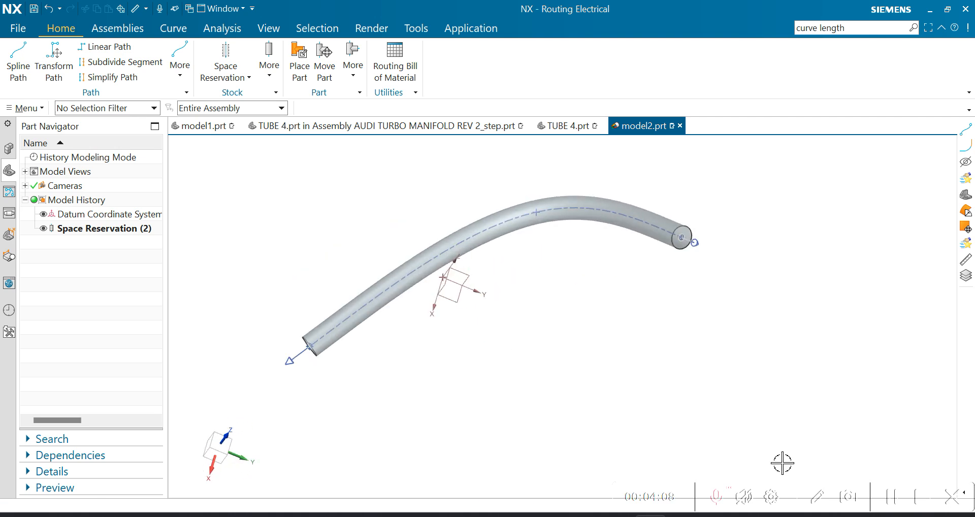